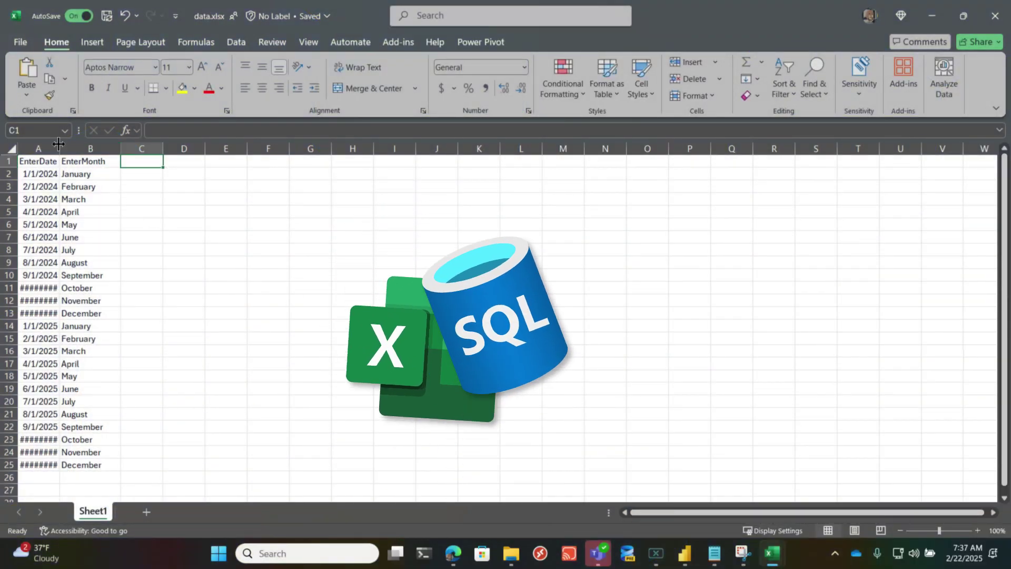
# Step: Widen column A in data.xlsx so every EnterDate value shows instead of ########
pyautogui.moveTo(57, 143); pyautogui.dragTo(96, 147)
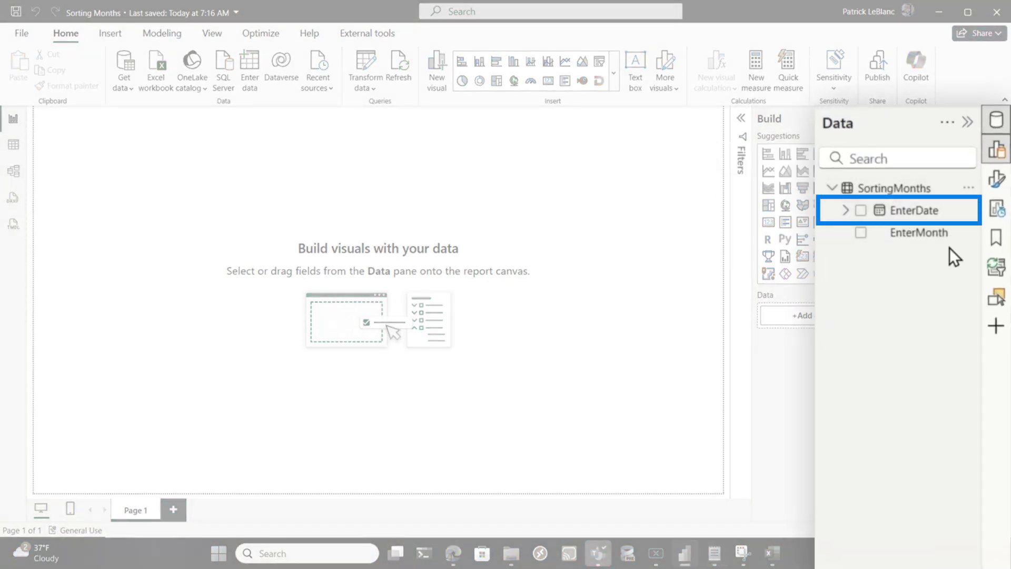
# Step: Create an EnterMonth table visual, then enlarge it and move it up and right
pyautogui.click(860, 233)
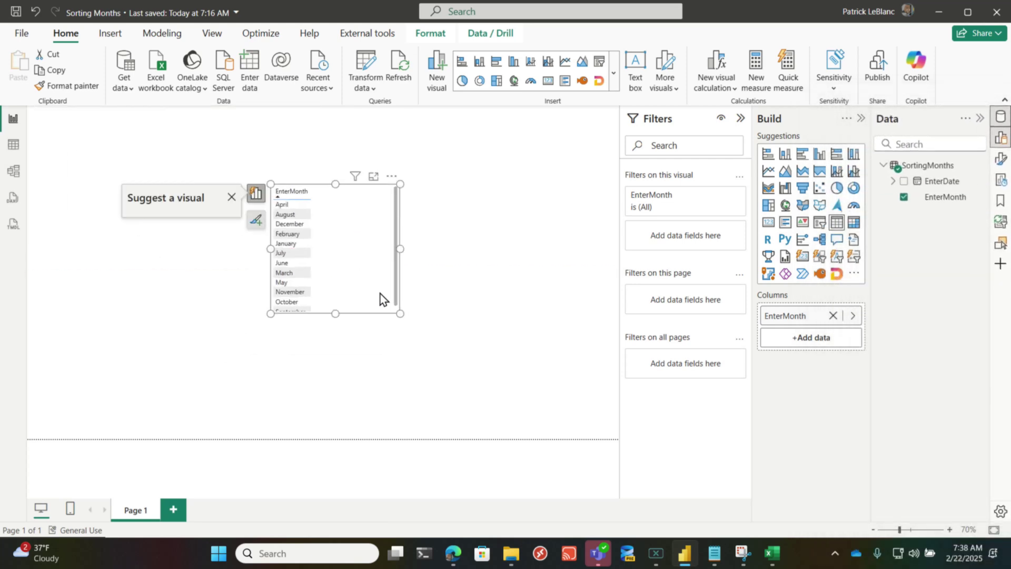
pyautogui.moveTo(399, 313); pyautogui.dragTo(461, 483)
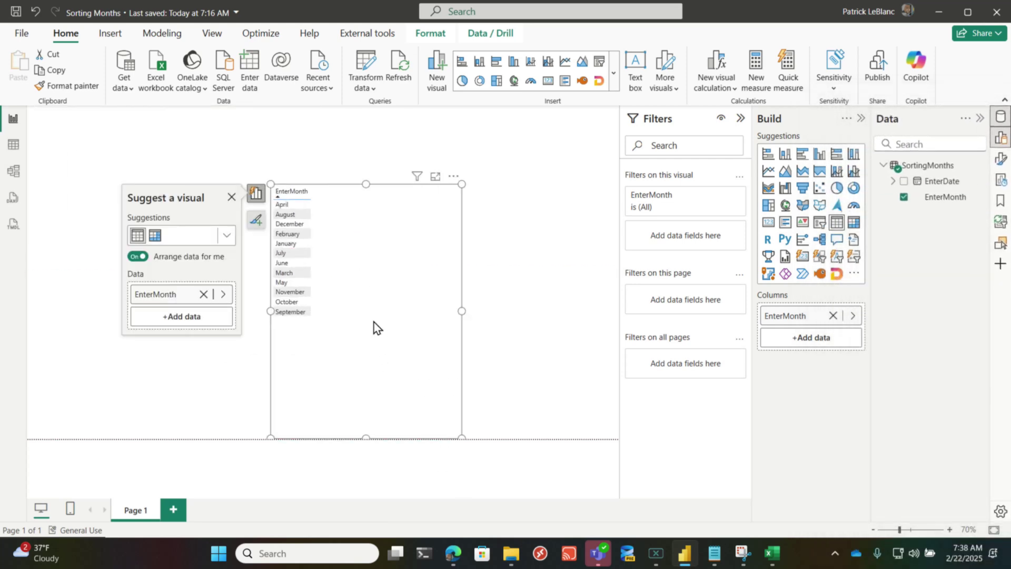
pyautogui.moveTo(378, 280); pyautogui.dragTo(413, 250)
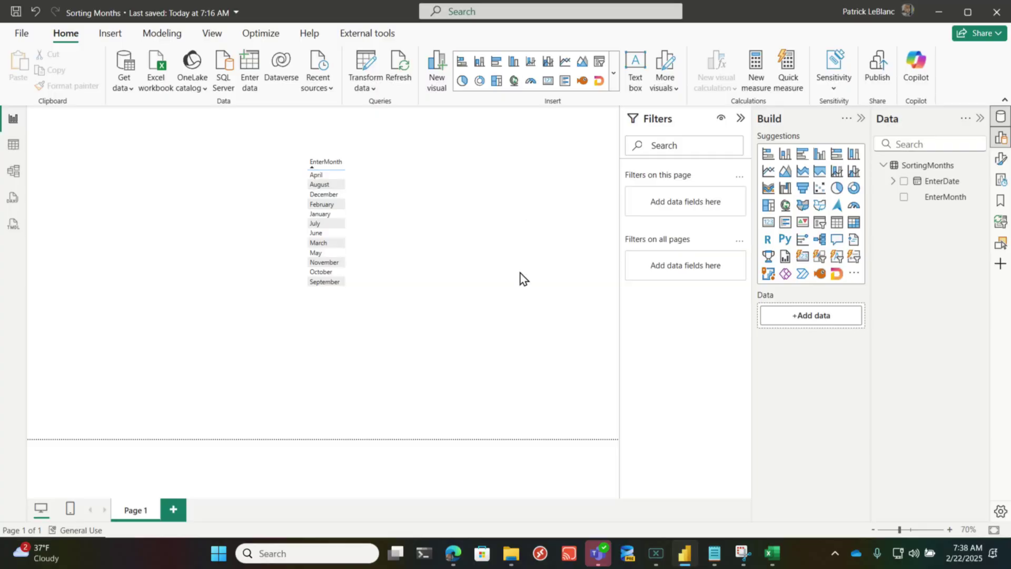
pyautogui.click(21, 203)
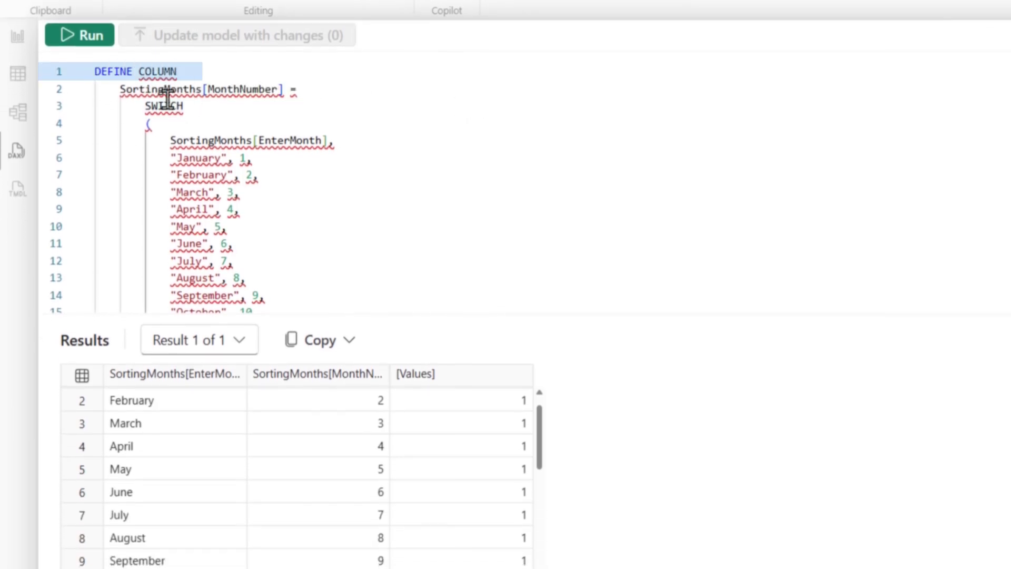
# Step: Review the MonthNumber SWITCH query results and select its column definition lines
pyautogui.scroll(-2, 295, 198)
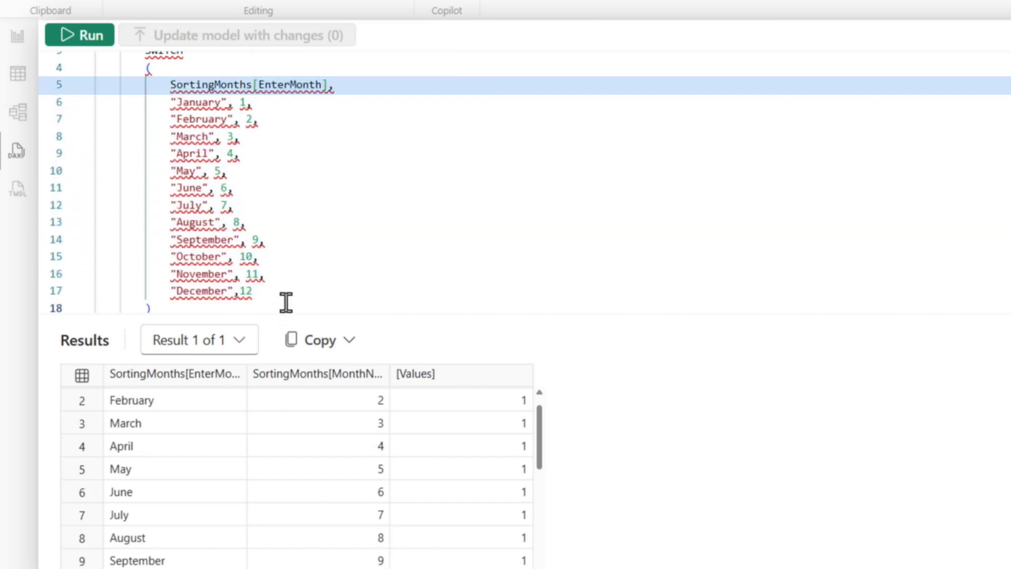
pyautogui.scroll(1, 316, 437)
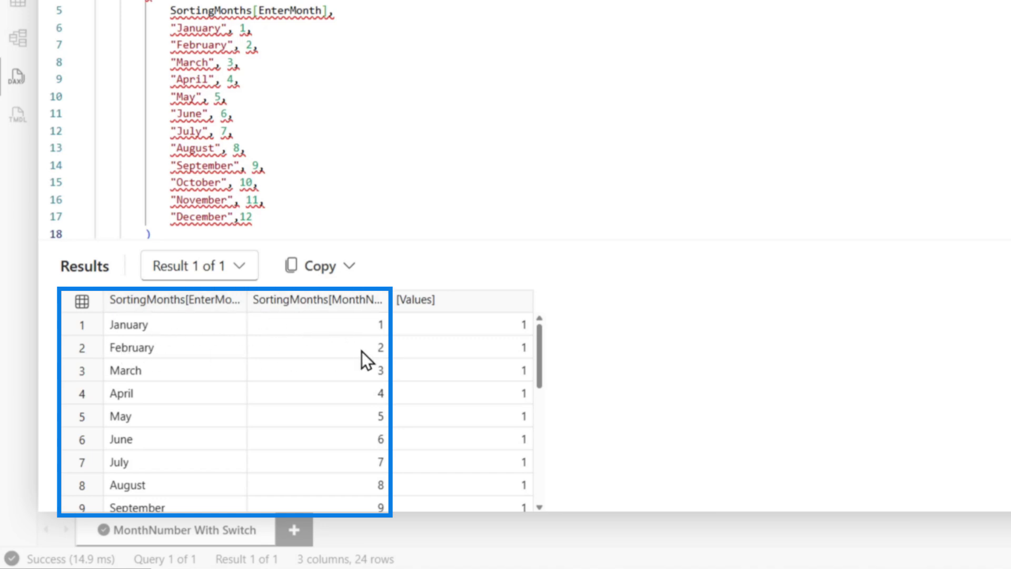
pyautogui.scroll(2, 334, 113)
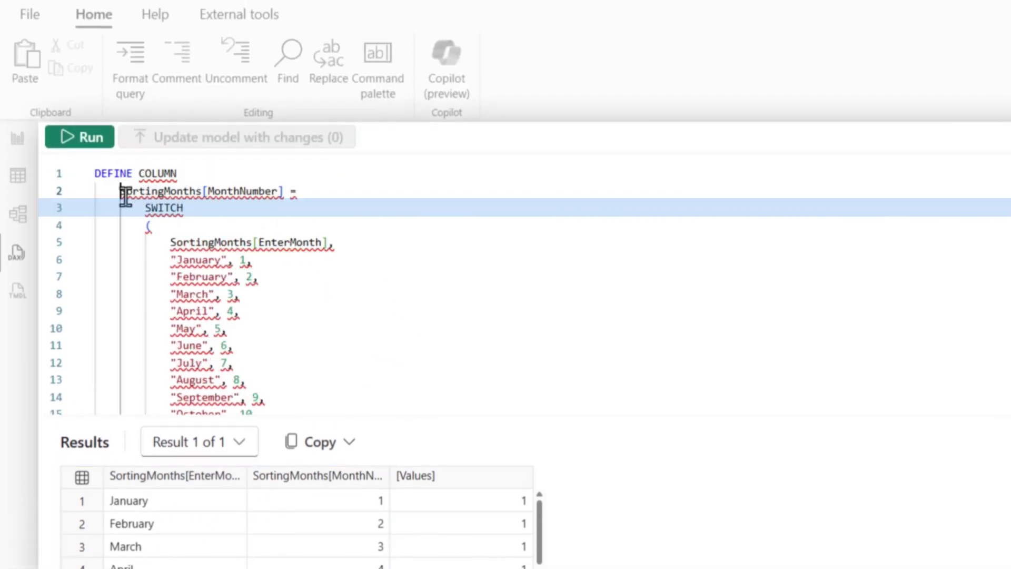
pyautogui.moveTo(125, 195); pyautogui.dragTo(250, 315)
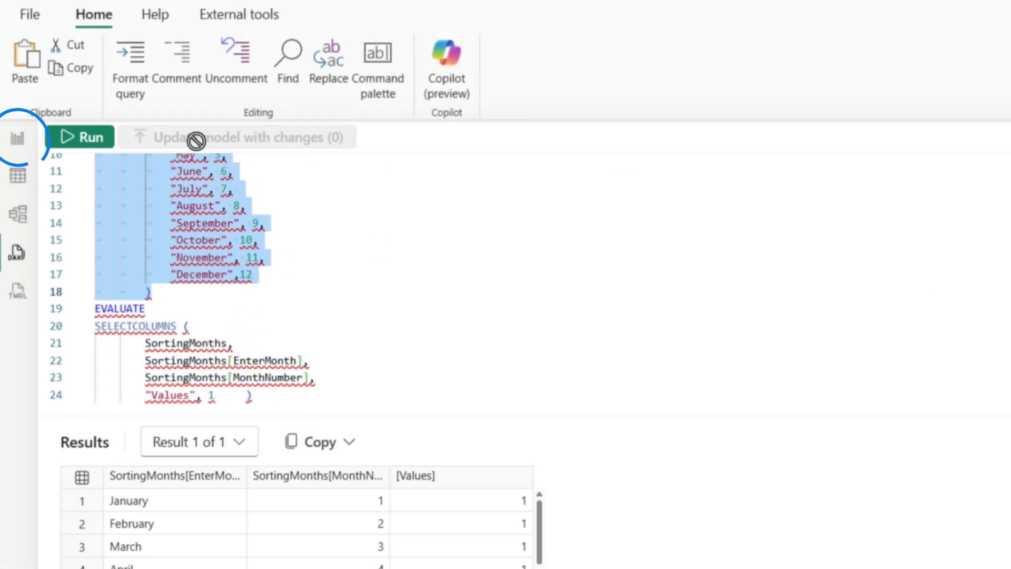
# Step: Back in Report view, add a MonthNumber calculated column to SortingMonths using the pasted SWITCH formula
pyautogui.click(17, 139)
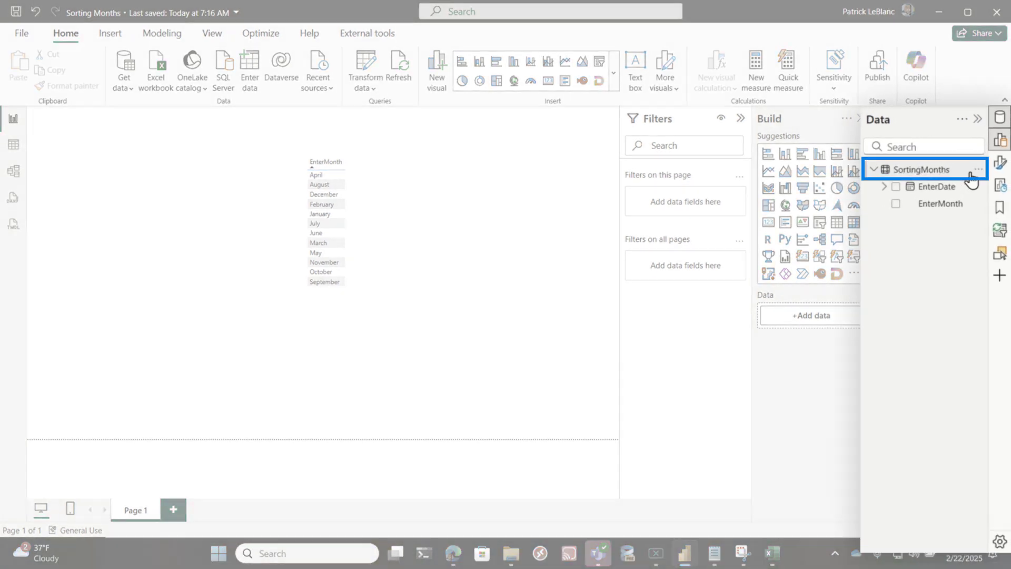
pyautogui.click(975, 171)
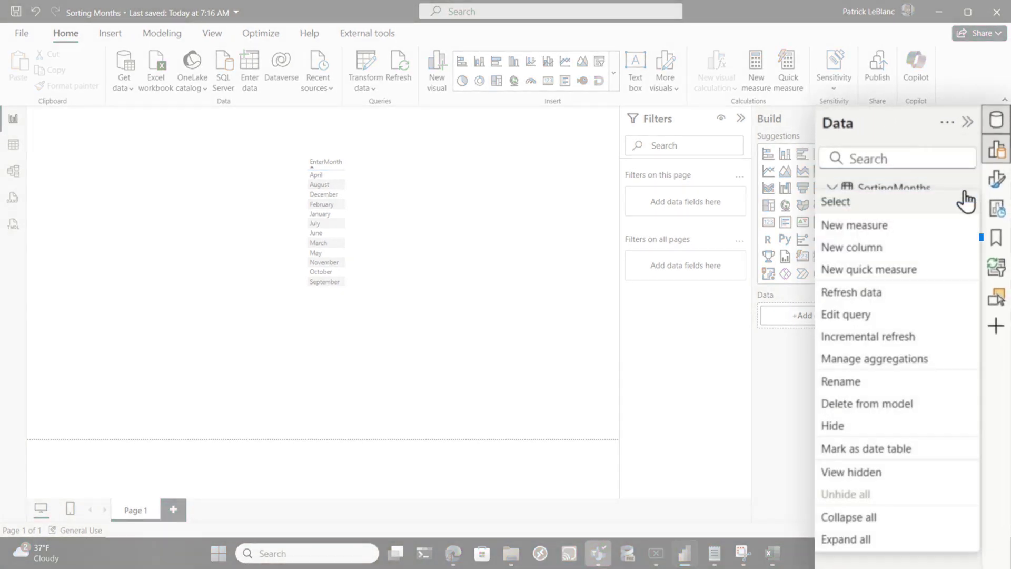
pyautogui.click(863, 251)
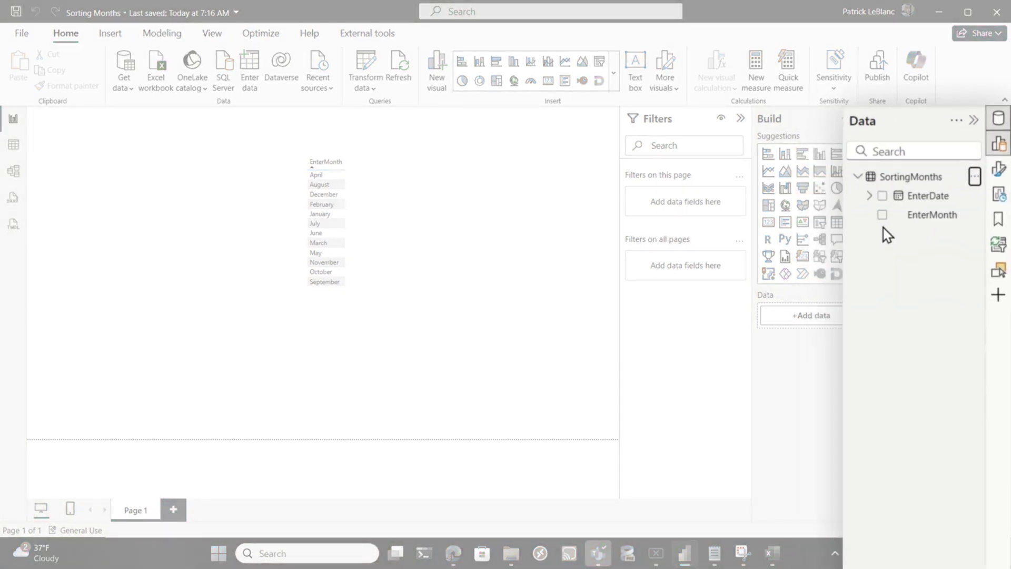
pyautogui.write('MonthNumber = \tSWITCH \t( \t\tSortingMonths[EnterMonth], \t\t"January", 1, \t\t"February", 2, \t\t"March", 3, \t\t"April", 4, \t\t"May", 5, \t\t"June", 6, \t\t"July", 7, \t\t"August", 8, \t\t"September", 9, \t\t"October", 10, \t\t"November", 11, \t\t"December",12 \t)')
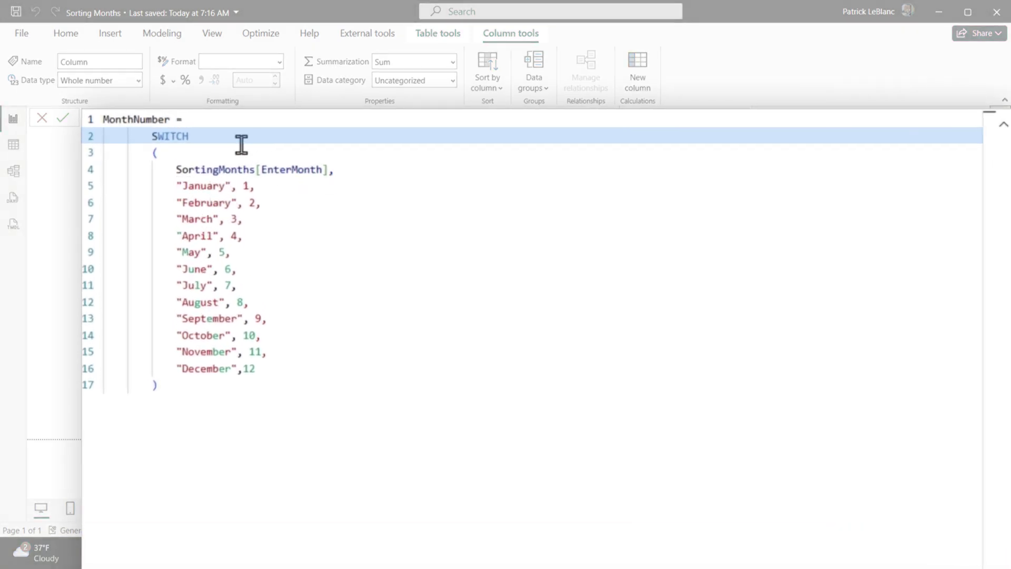
pyautogui.click(63, 118)
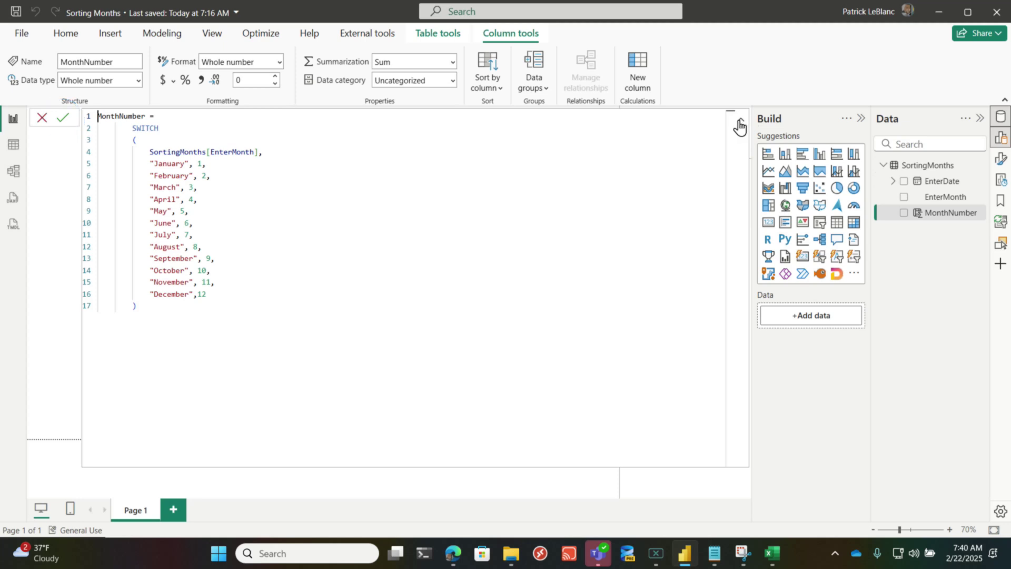
pyautogui.click(739, 125)
# Step: Add MonthNumber to the month table and sort it ascending, January to December
pyautogui.moveTo(352, 158); pyautogui.dragTo(400, 207)
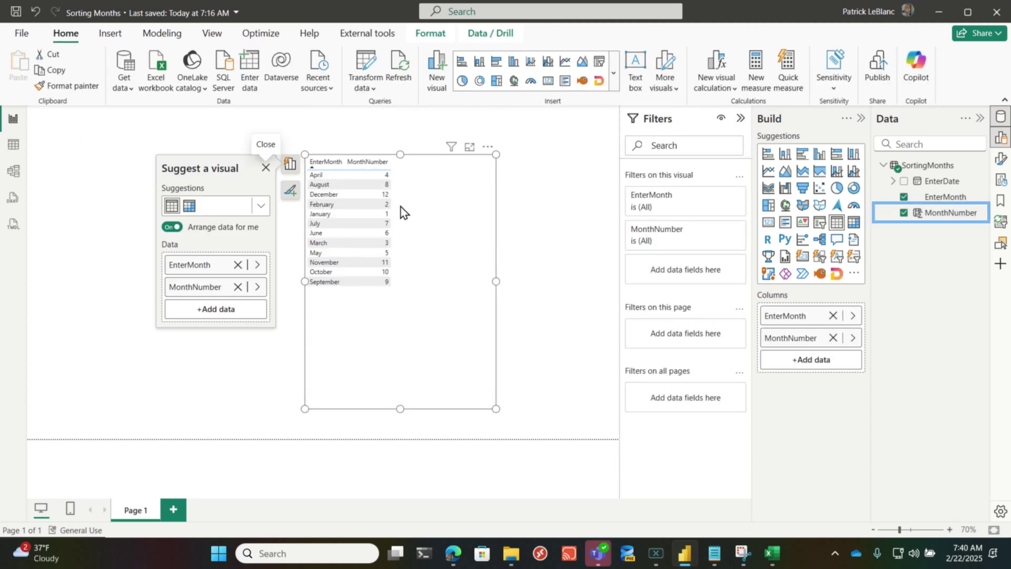
pyautogui.click(398, 162)
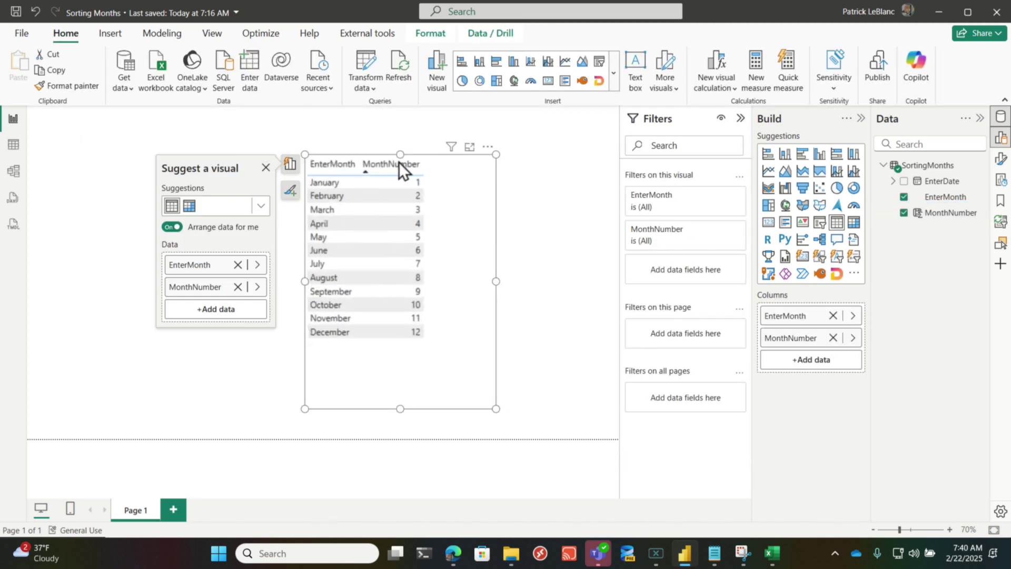
pyautogui.click(400, 162)
pyautogui.click(399, 163)
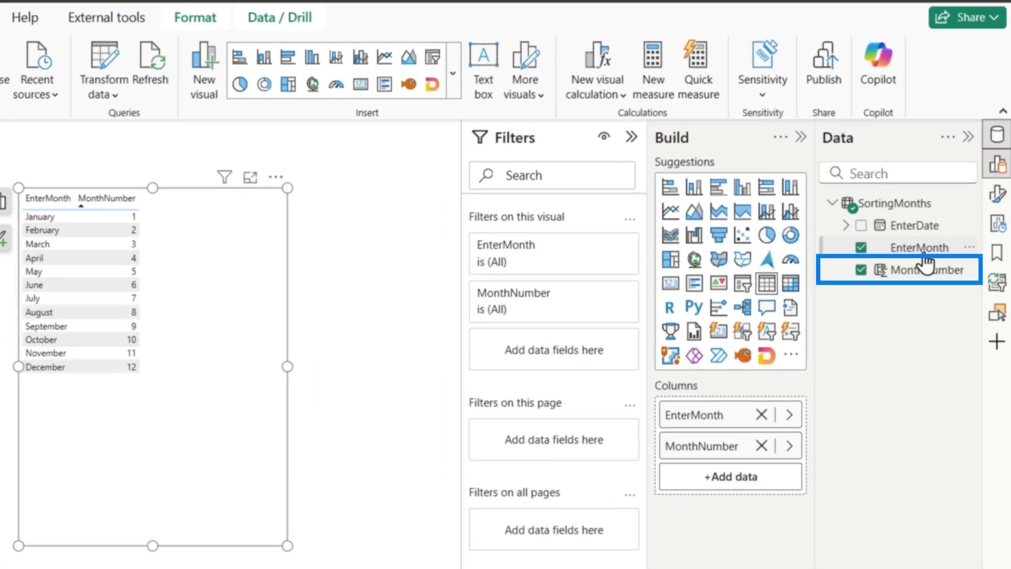
# Step: Sort EnterMonth by MonthNumber and highlight the resulting circular dependency error message
pyautogui.click(948, 213)
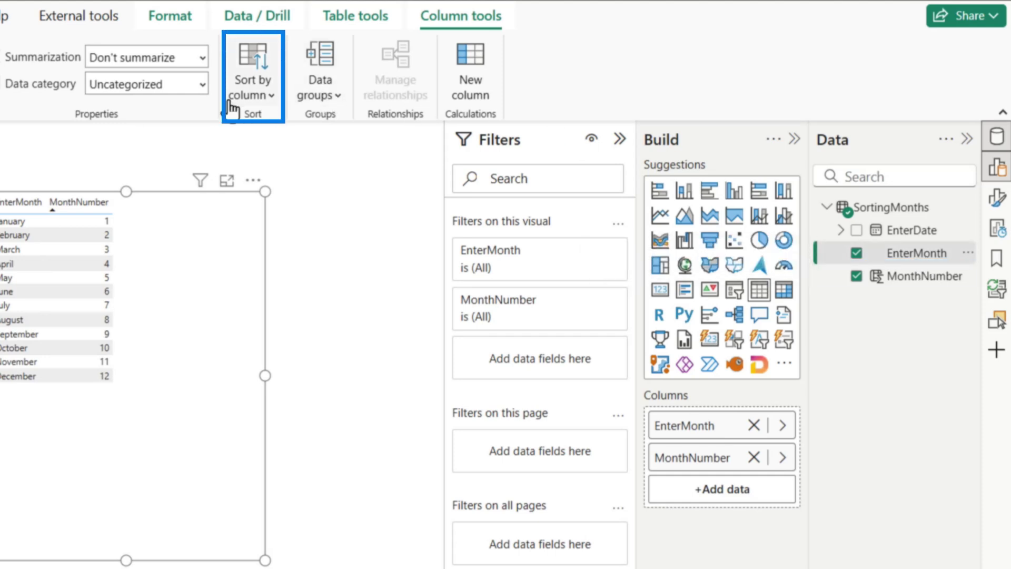
pyautogui.click(273, 100)
pyautogui.click(282, 186)
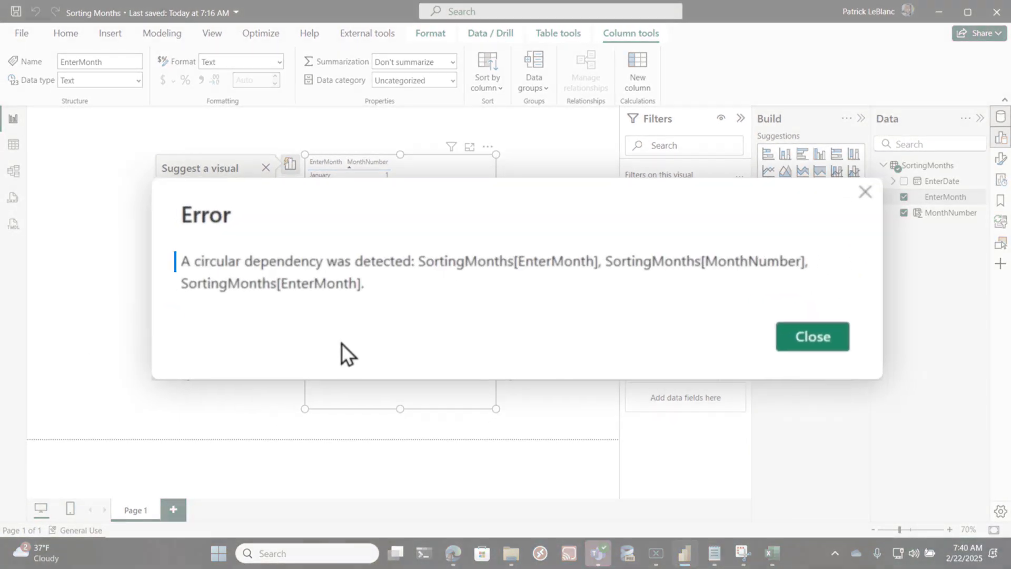
pyautogui.moveTo(341, 342); pyautogui.dragTo(405, 297)
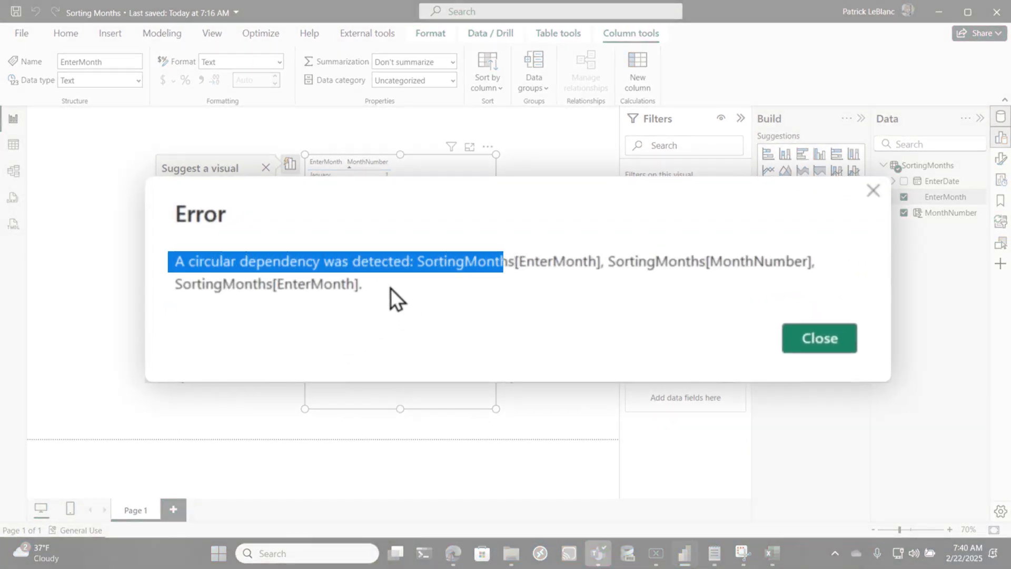
pyautogui.moveTo(444, 282); pyautogui.dragTo(564, 282)
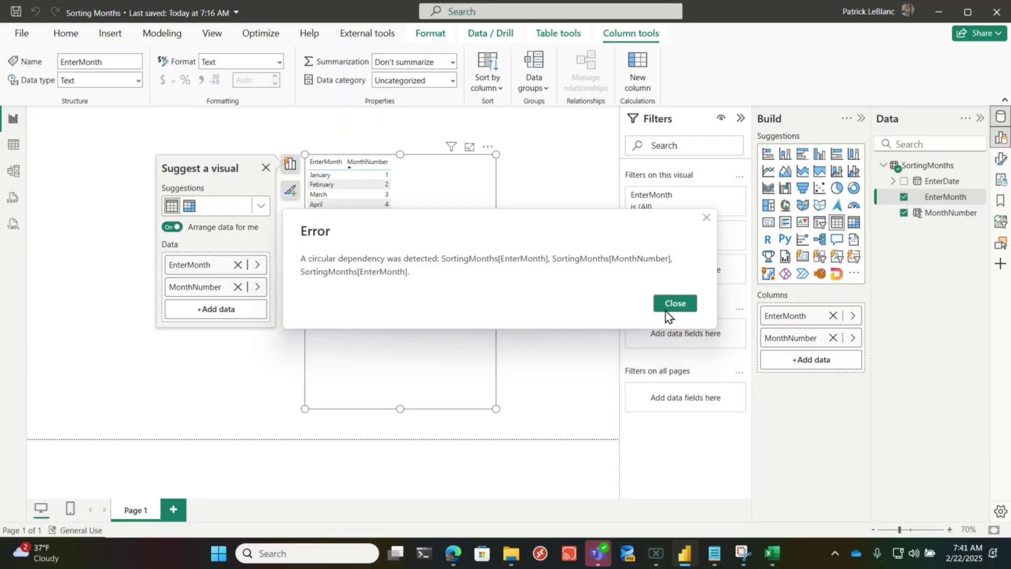
# Step: Dismiss the error and add calculated column MonthSort2 = MONTH(SortingMonths[EnterDate]) to SortingMonths
pyautogui.click(667, 311)
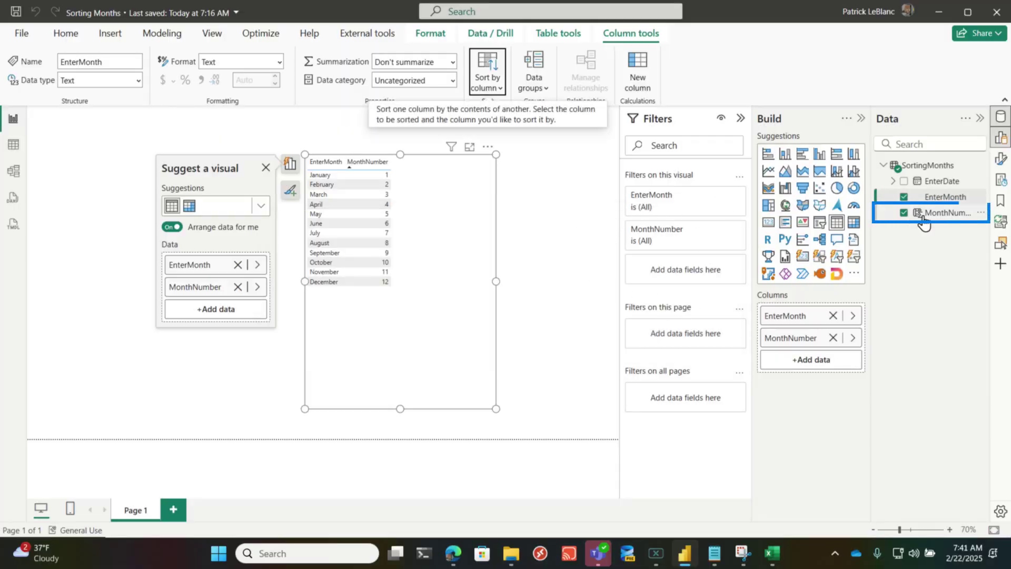
pyautogui.click(938, 216)
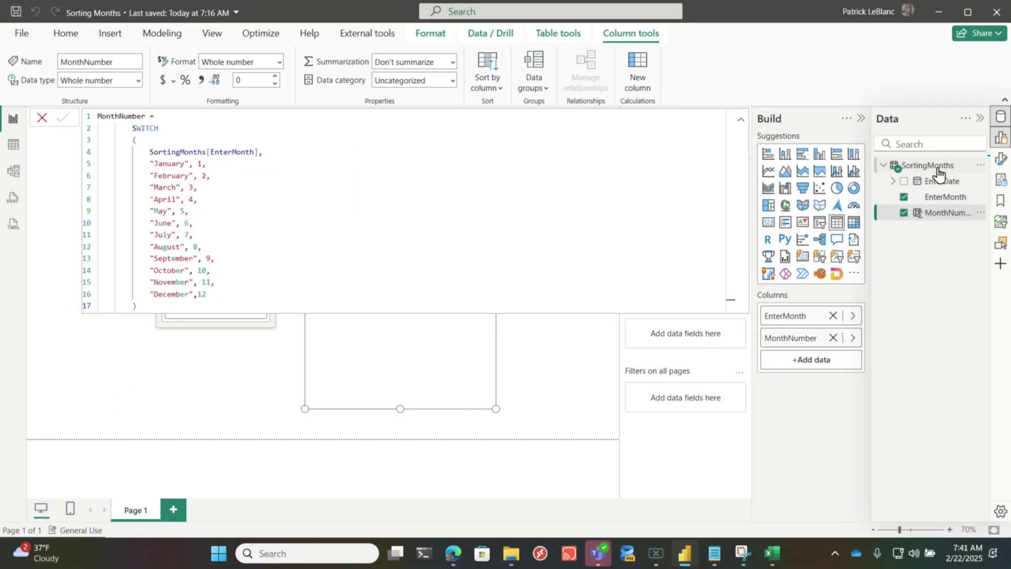
pyautogui.click(969, 188)
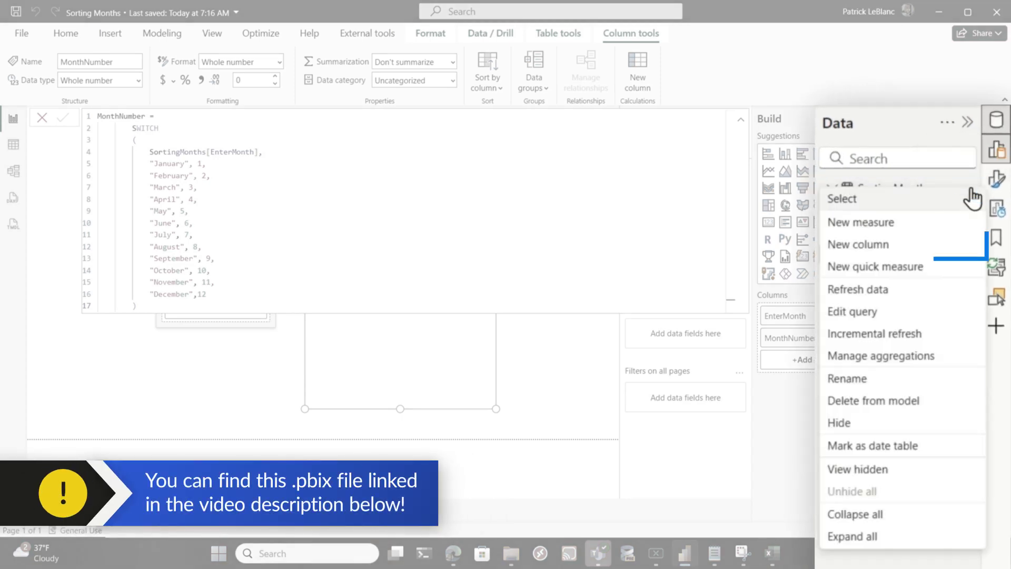
pyautogui.click(891, 254)
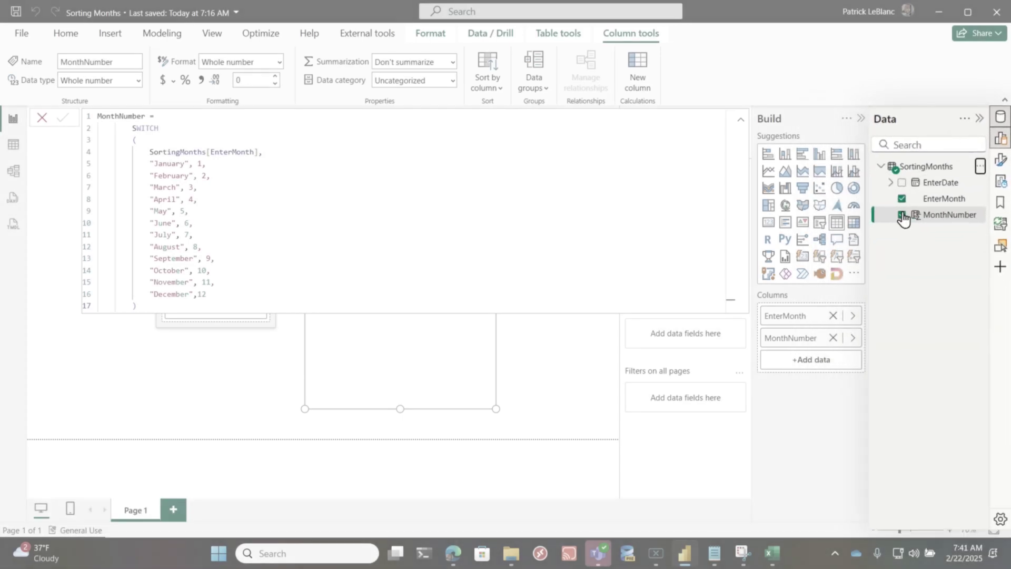
pyautogui.write('Mo')
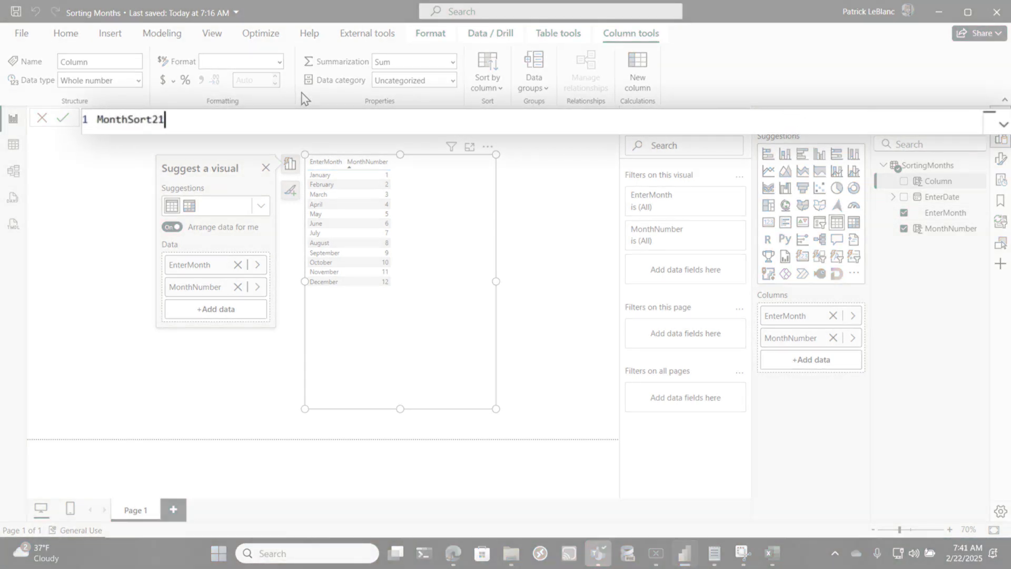
pyautogui.write('nthSort2 = mont')
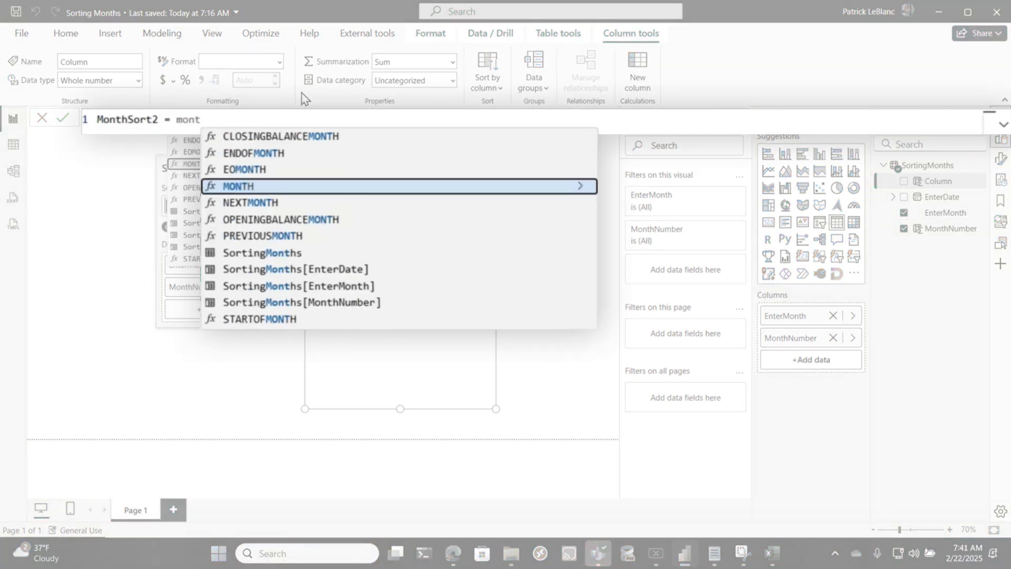
pyautogui.press('Tab')
pyautogui.write('enterd')
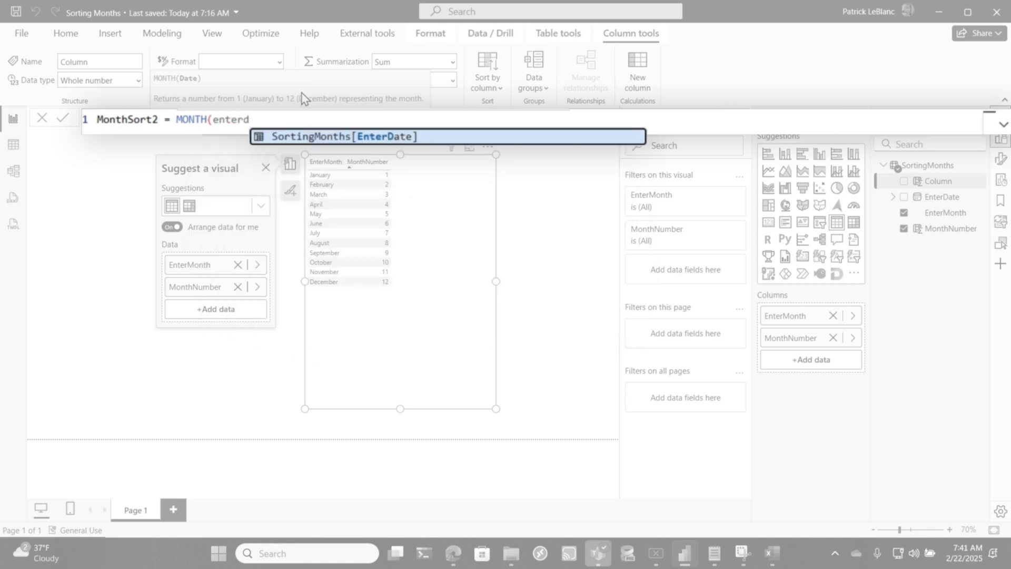
pyautogui.press('Tab')
pyautogui.write(')')
pyautogui.press('Return')
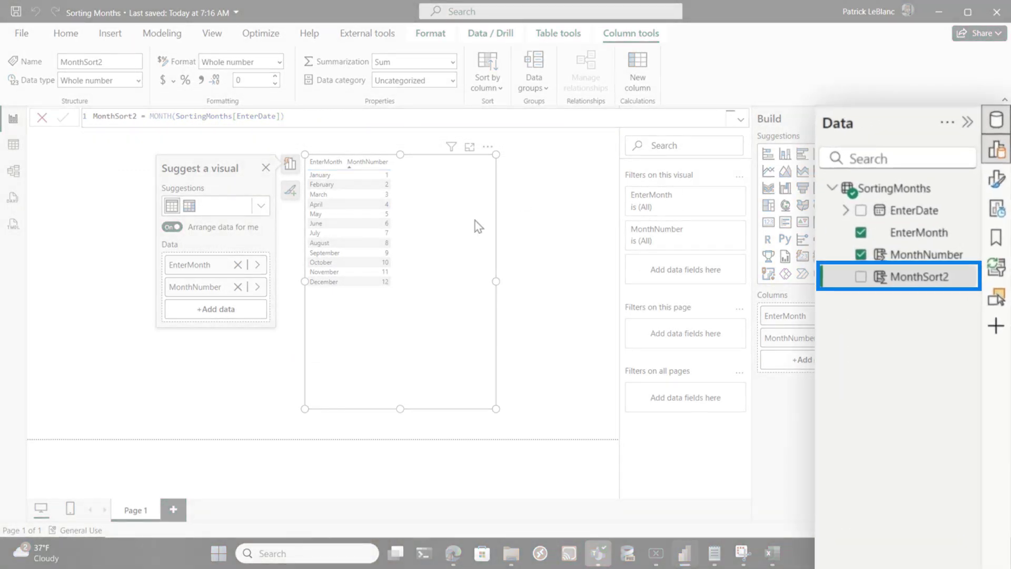
# Step: Remove MonthNumber from the table, set MonthSort2 to Don't summarize, and sort EnterMonth by MonthSort2
pyautogui.click(859, 254)
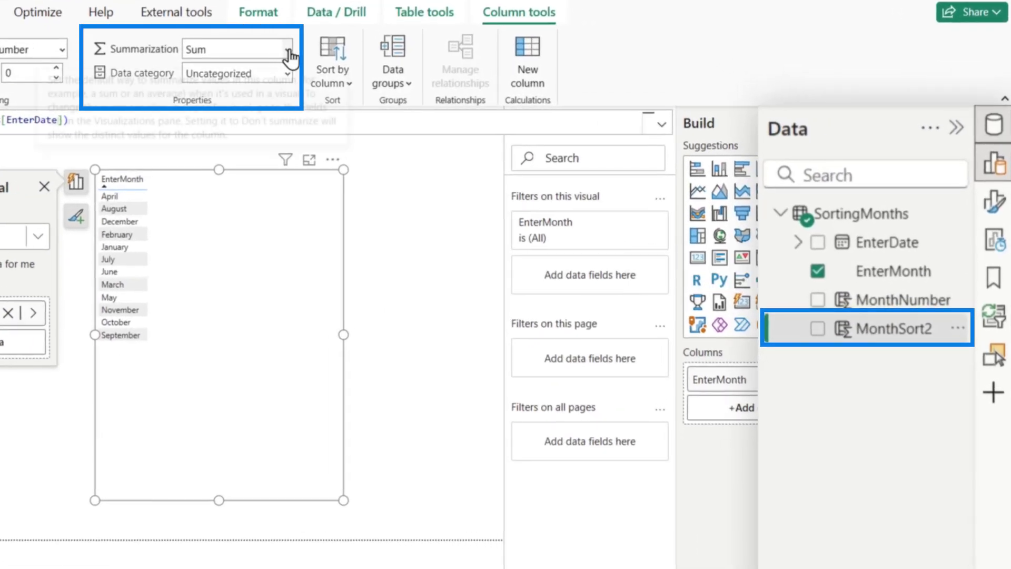
pyautogui.click(288, 51)
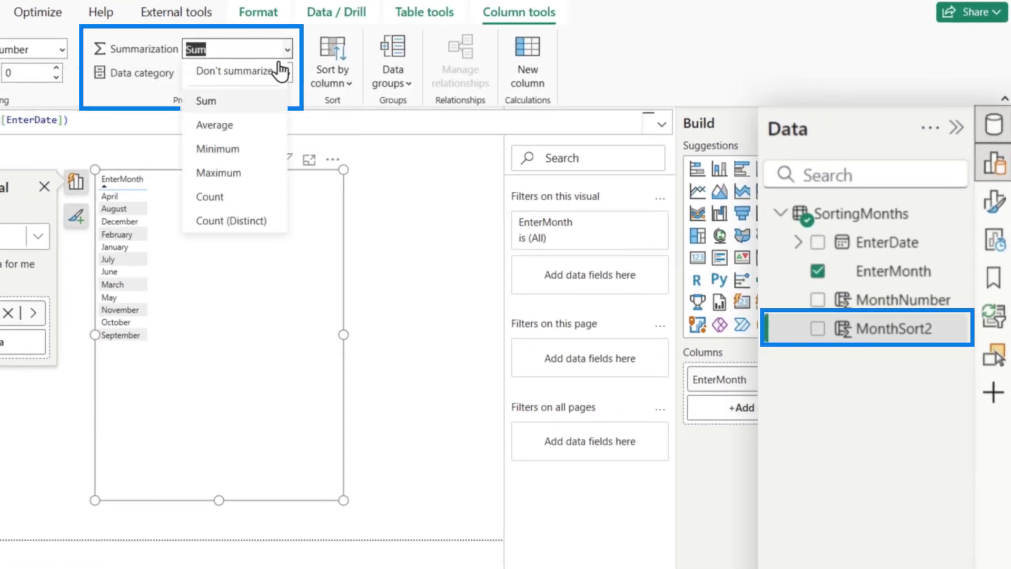
pyautogui.click(894, 271)
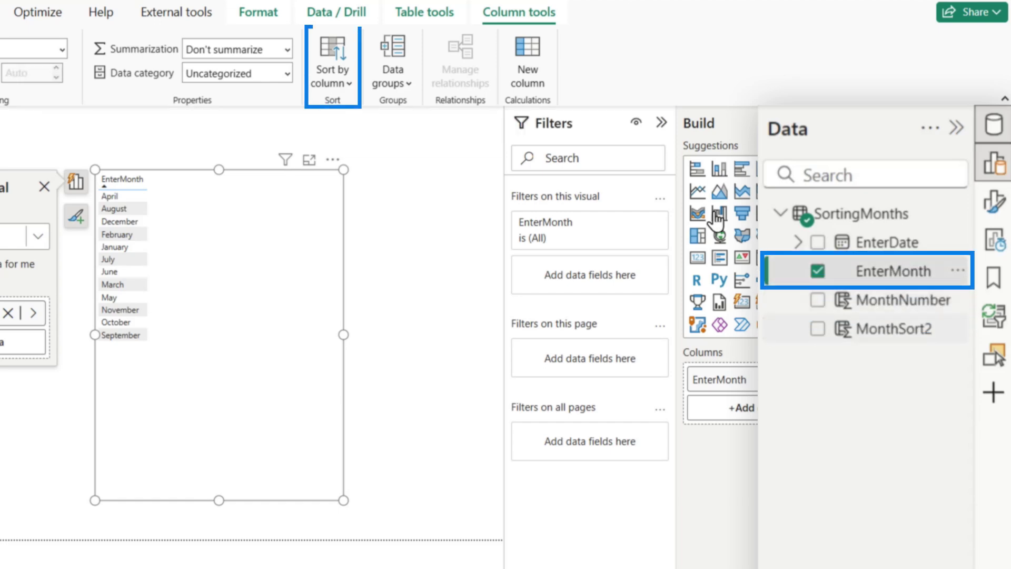
pyautogui.click(354, 94)
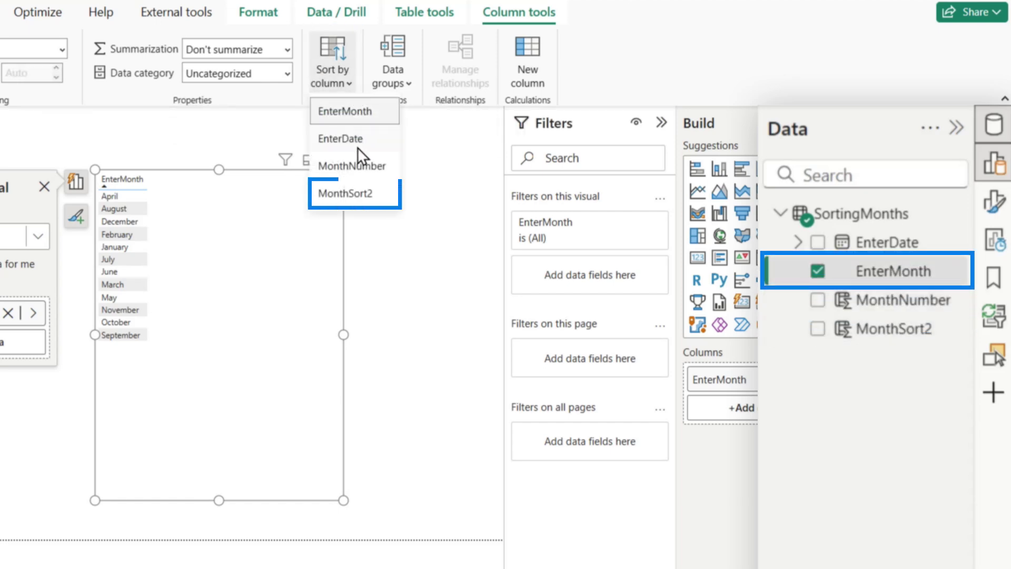
pyautogui.click(356, 198)
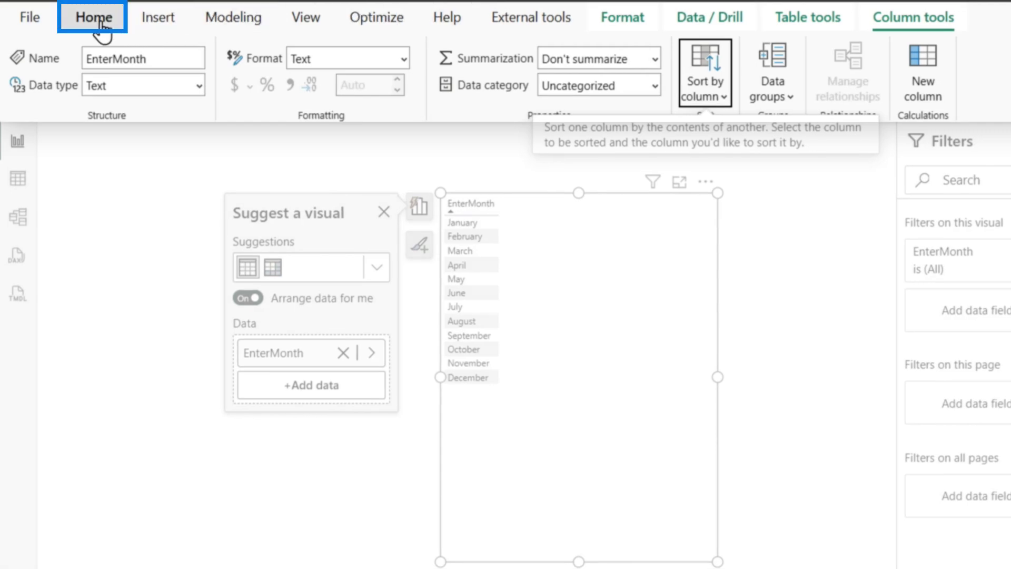
pyautogui.click(100, 21)
# Step: In Power Query Editor, add a column from all-column examples, entering 1 and 2 as month numbers
pyautogui.click(528, 74)
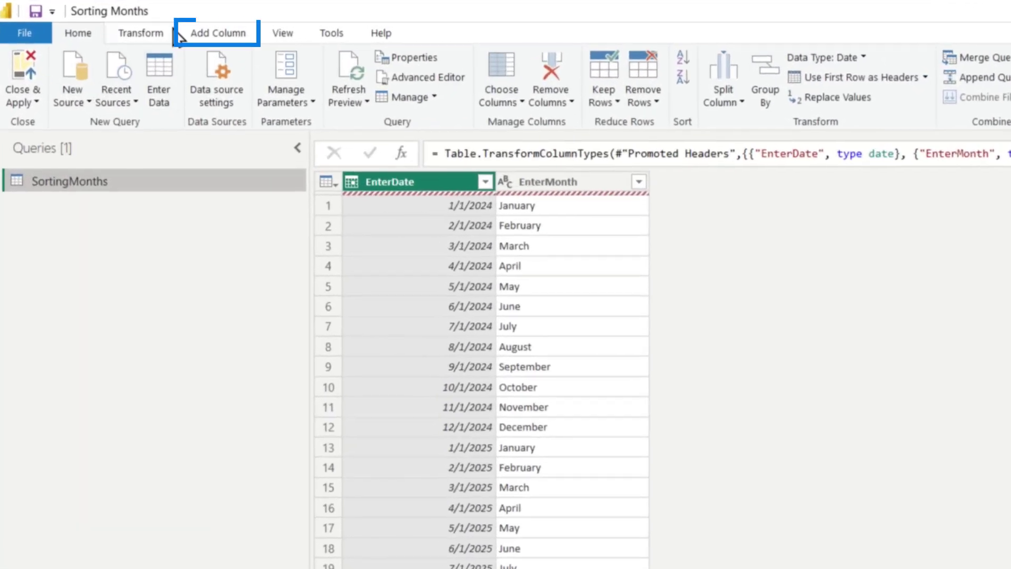
pyautogui.click(146, 23)
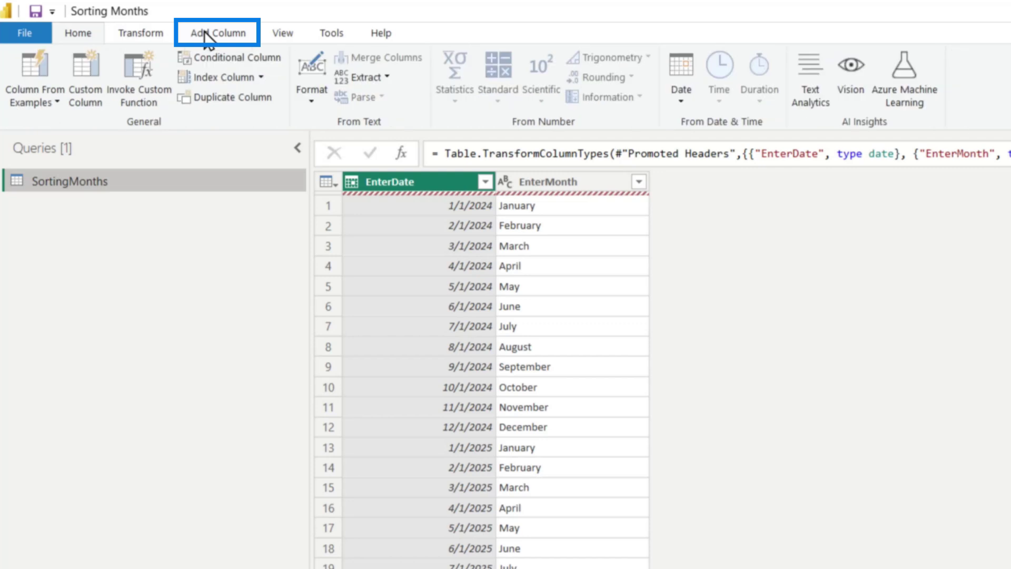
pyautogui.click(32, 105)
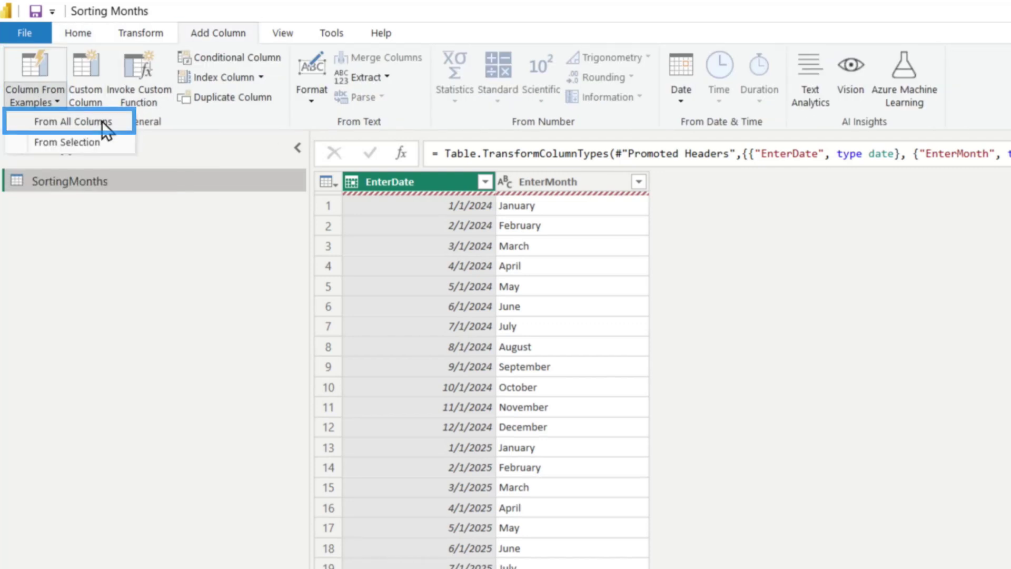
pyautogui.click(103, 123)
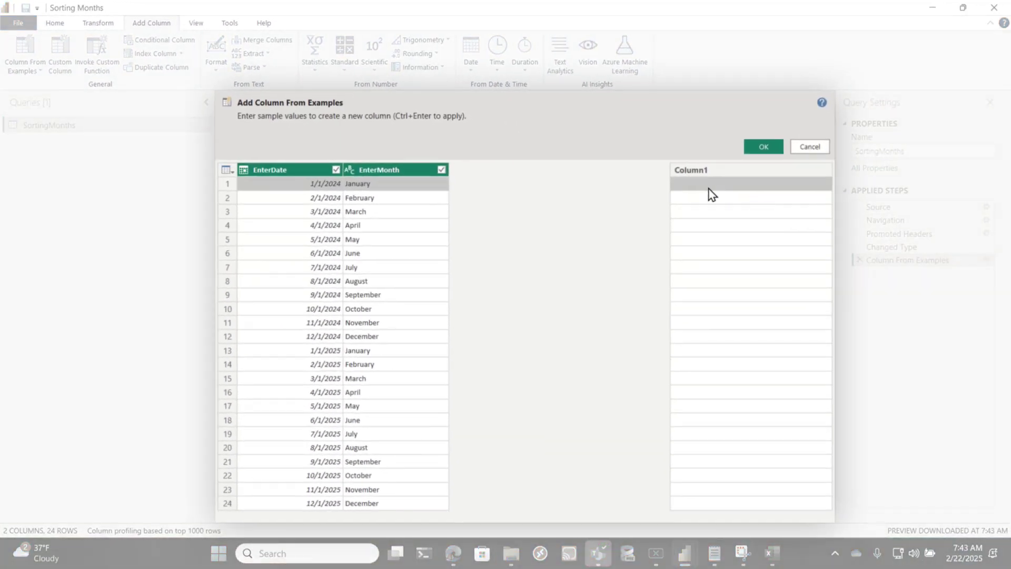
pyautogui.click(709, 186)
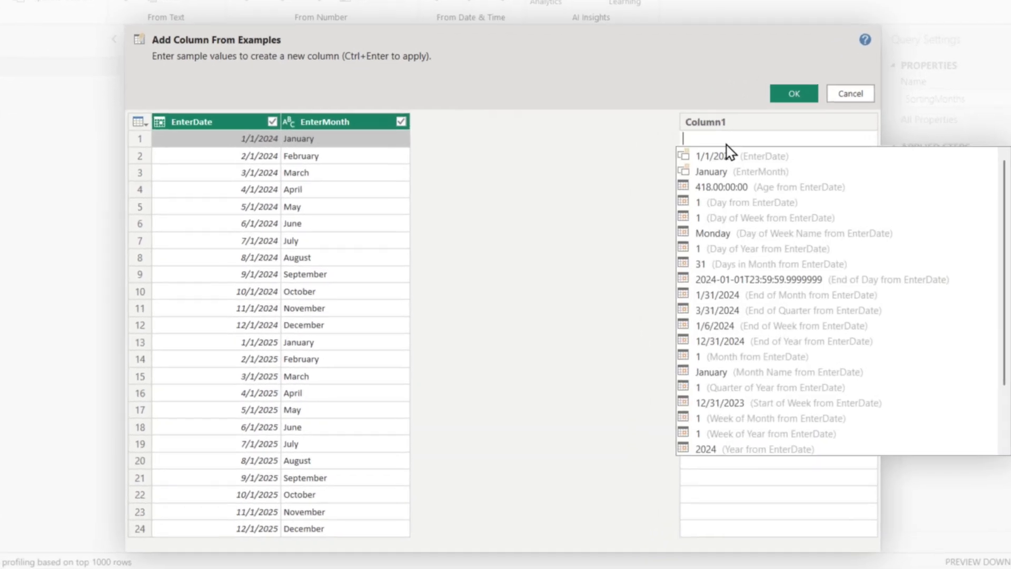
pyautogui.write('1')
pyautogui.press('Return')
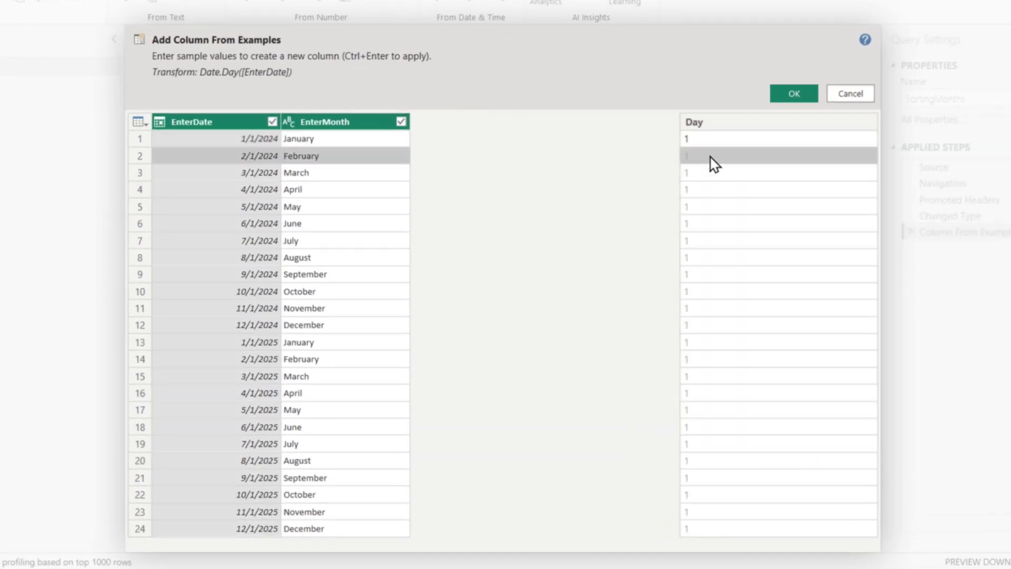
pyautogui.press('Return')
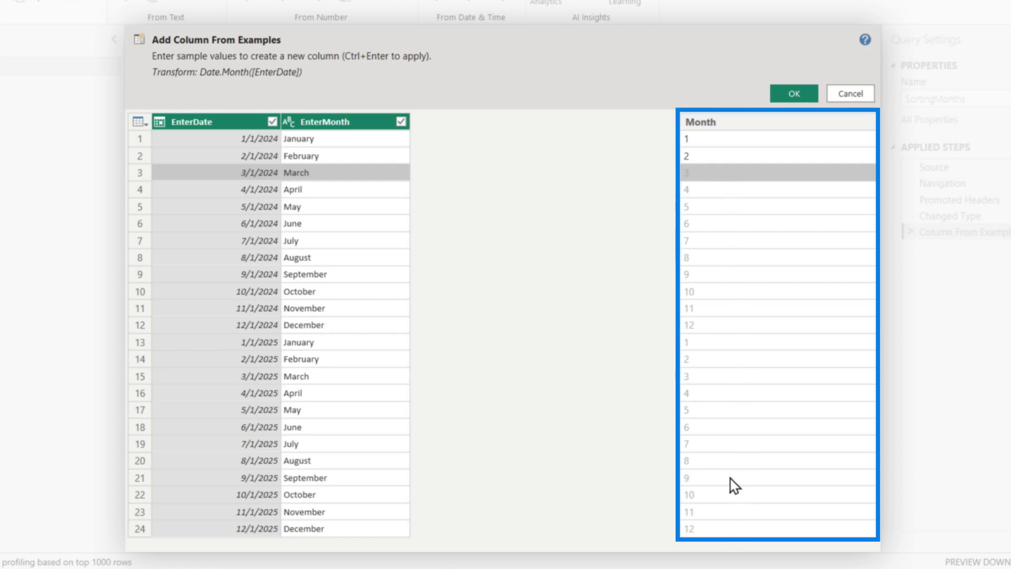
# Step: Rename the new column to MonthSortPQ, confirm it, and Close & Apply the query changes
pyautogui.doubleClick(718, 125)
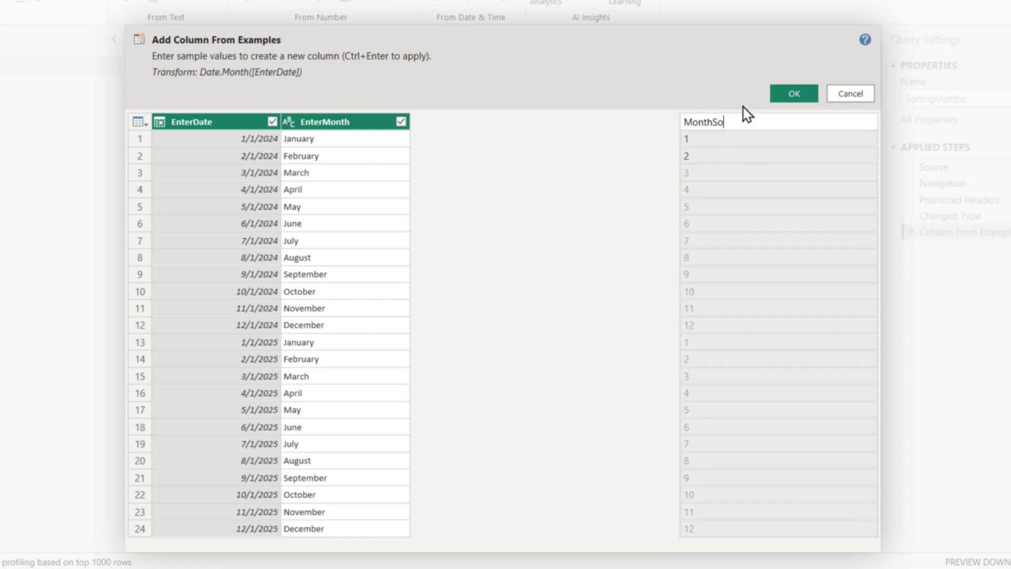
pyautogui.click(795, 95)
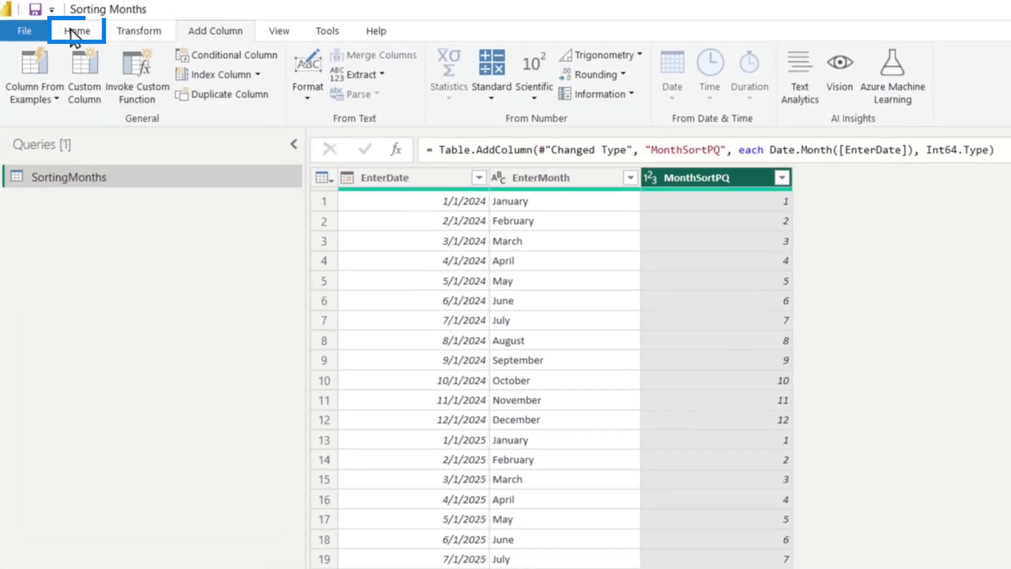
pyautogui.click(68, 7)
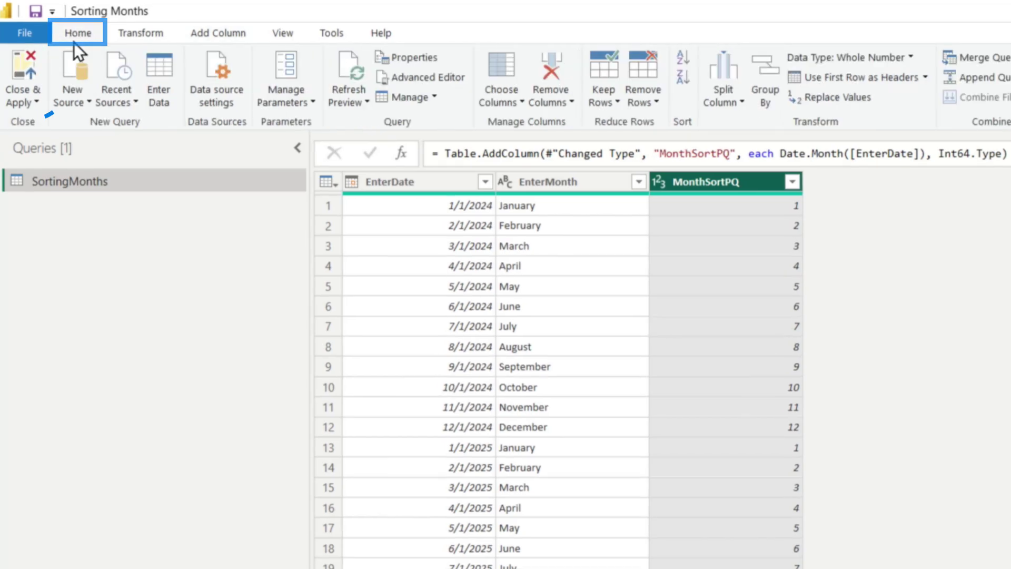
pyautogui.click(27, 81)
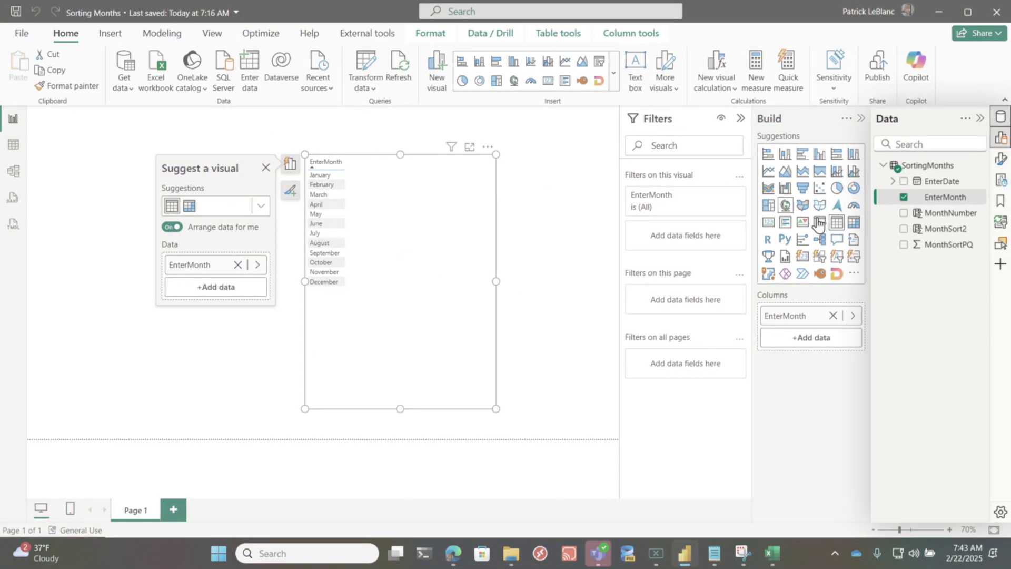
# Step: Set MonthSortPQ to Don't summarize and make EnterMonth sort by MonthSortPQ
pyautogui.click(929, 266)
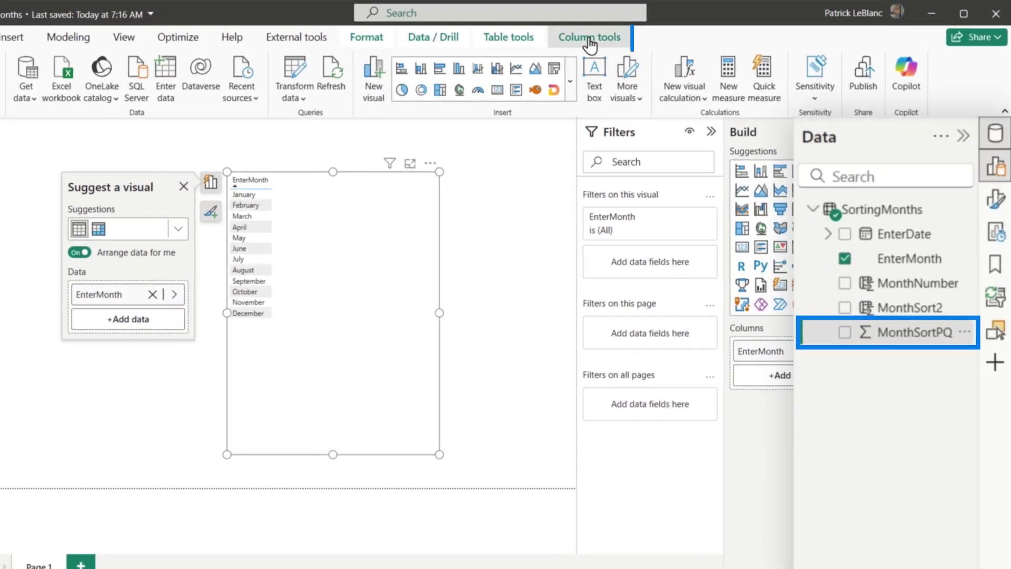
pyautogui.click(590, 45)
pyautogui.click(286, 85)
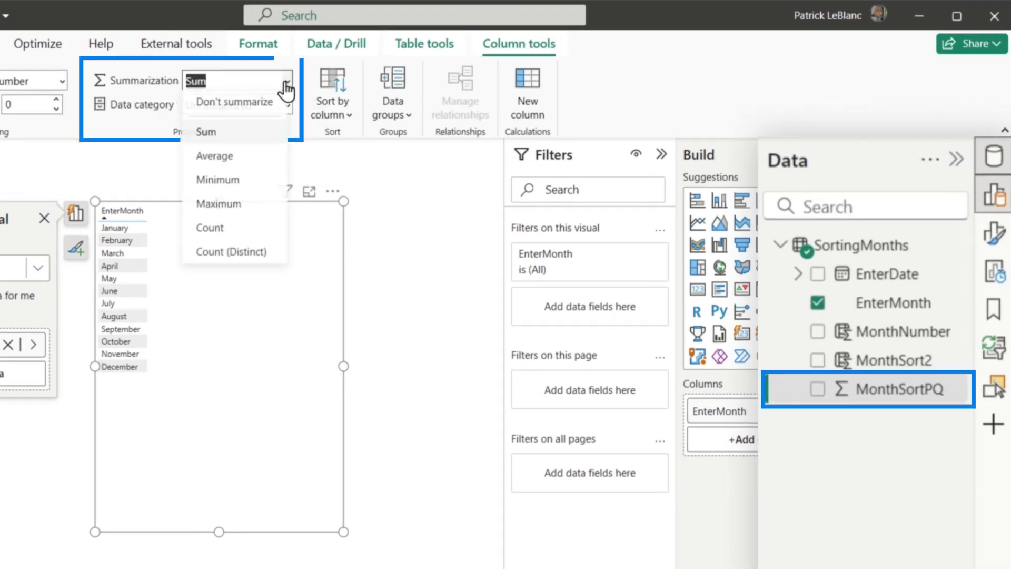
pyautogui.click(245, 109)
pyautogui.click(798, 305)
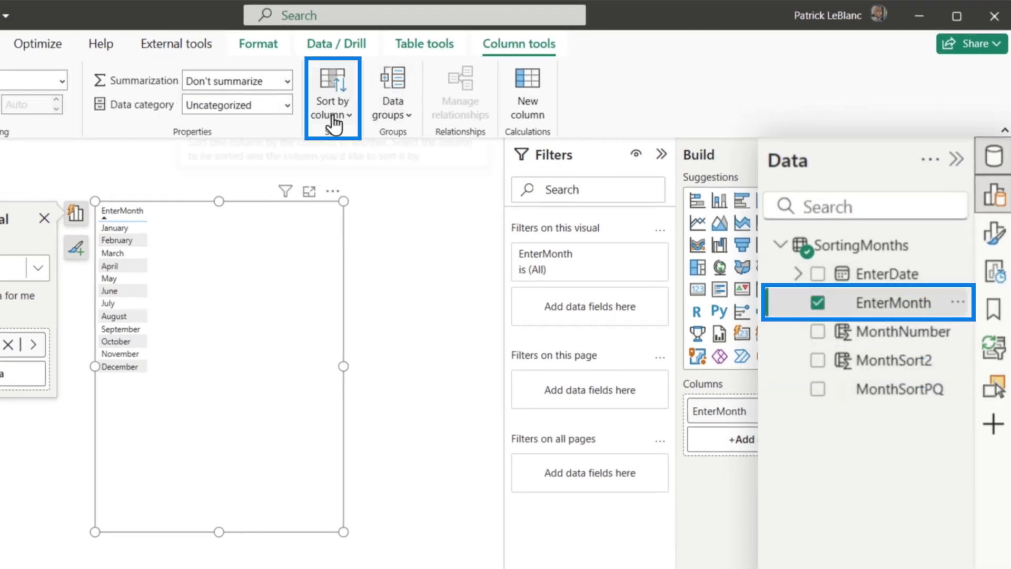
pyautogui.click(358, 253)
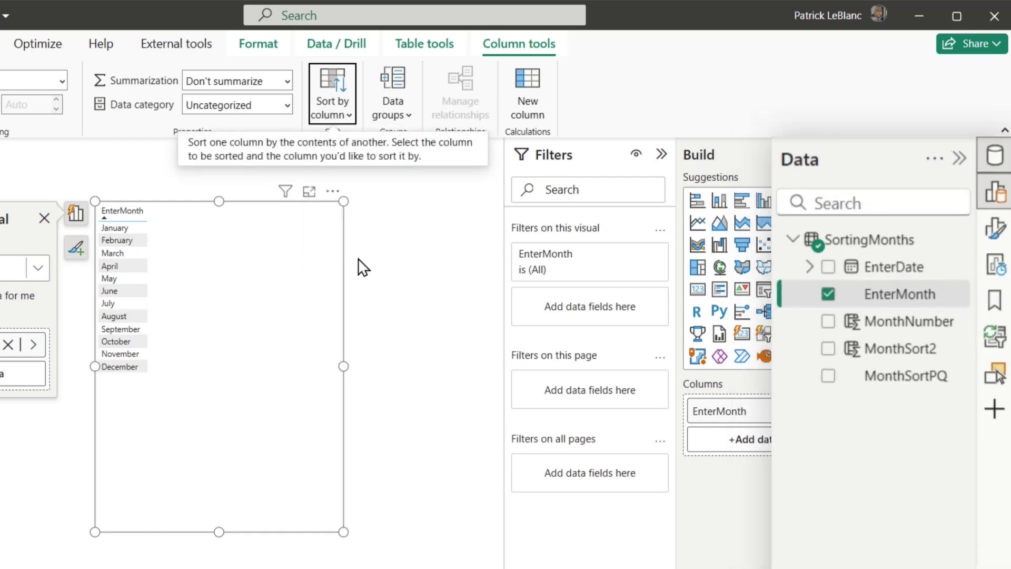